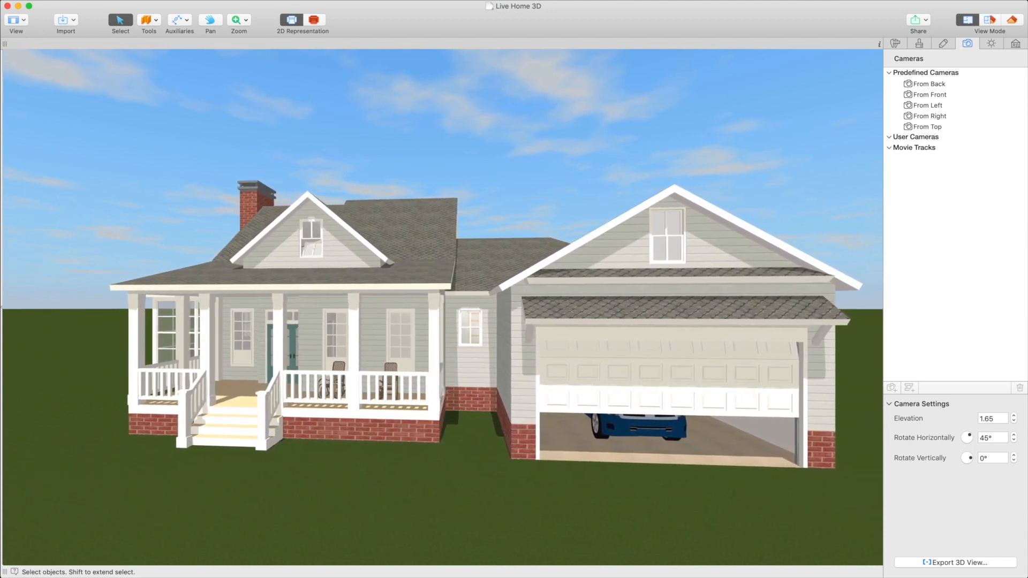
# Show the building properties of the house project.
pyautogui.click(1015, 44)
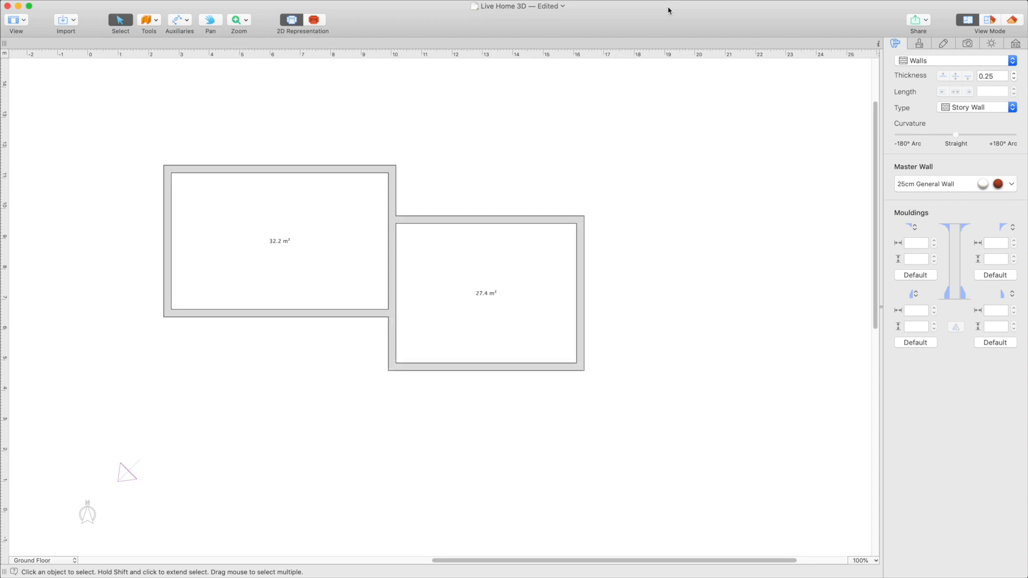
# Lower the floor of the 32.2 m² room to an elevation of -0.20 m in the 3D view.
pyautogui.hscroll(1, 682, 48)
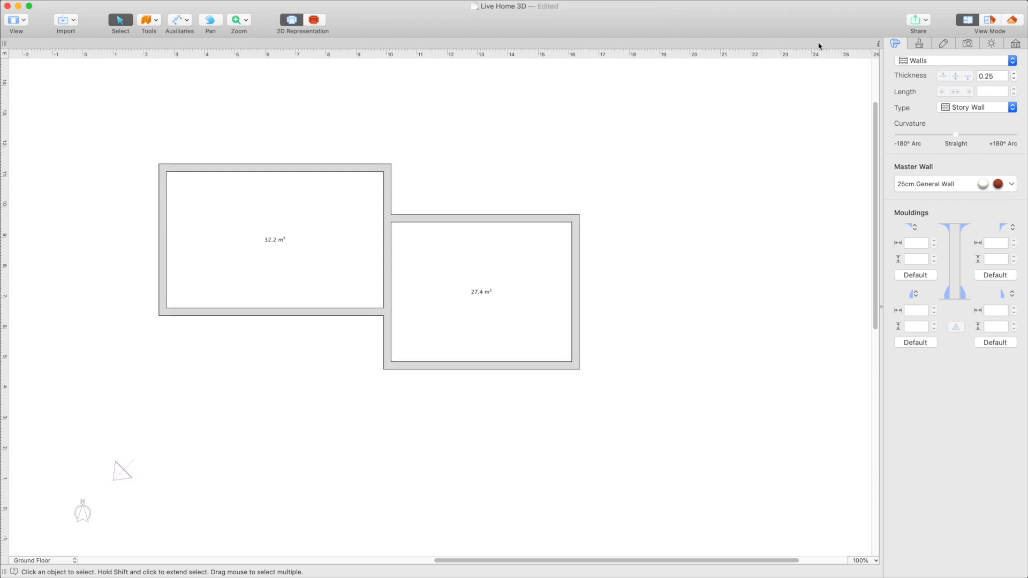
pyautogui.click(1011, 22)
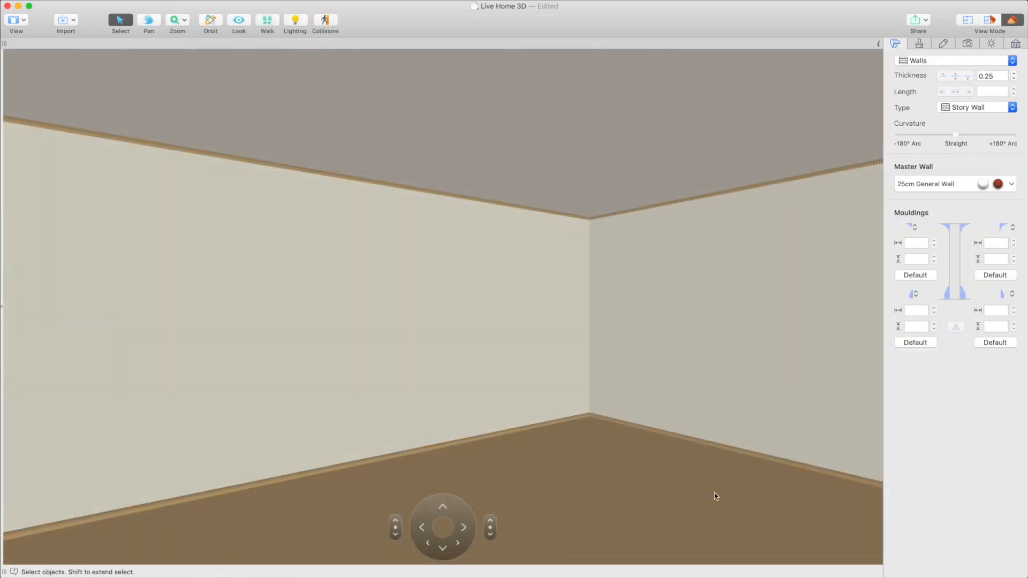
pyautogui.click(632, 531)
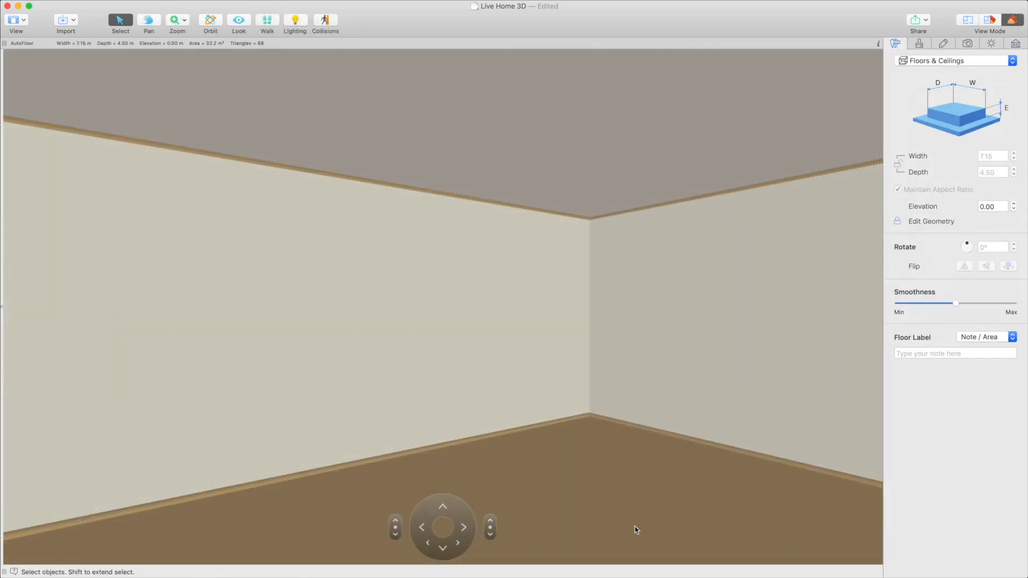
pyautogui.click(1013, 209)
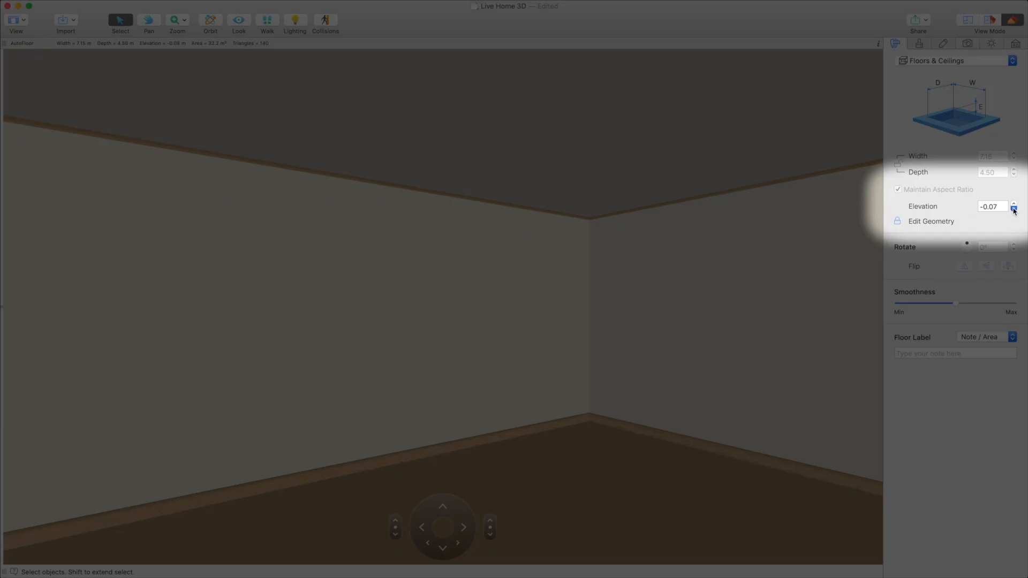
pyautogui.click(1014, 210)
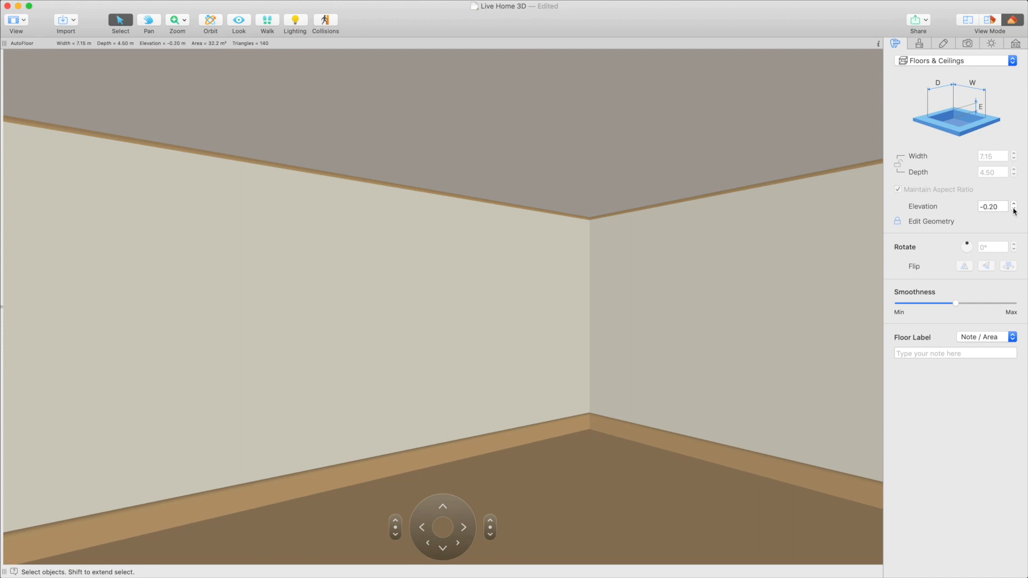
# Lower the same room's ceiling to an elevation of about 2.8 m.
pyautogui.scroll(-2, 661, 488)
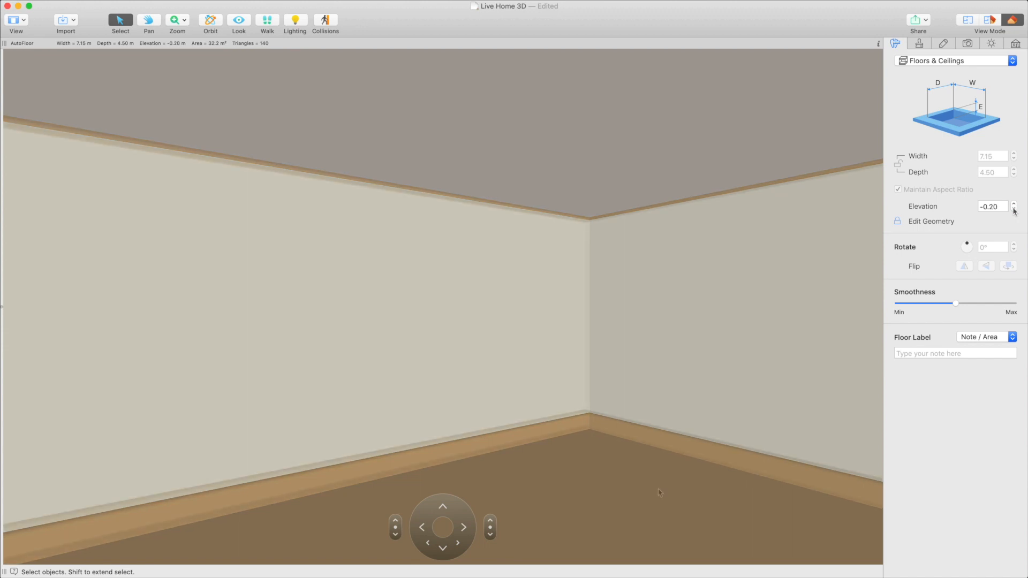
pyautogui.click(645, 164)
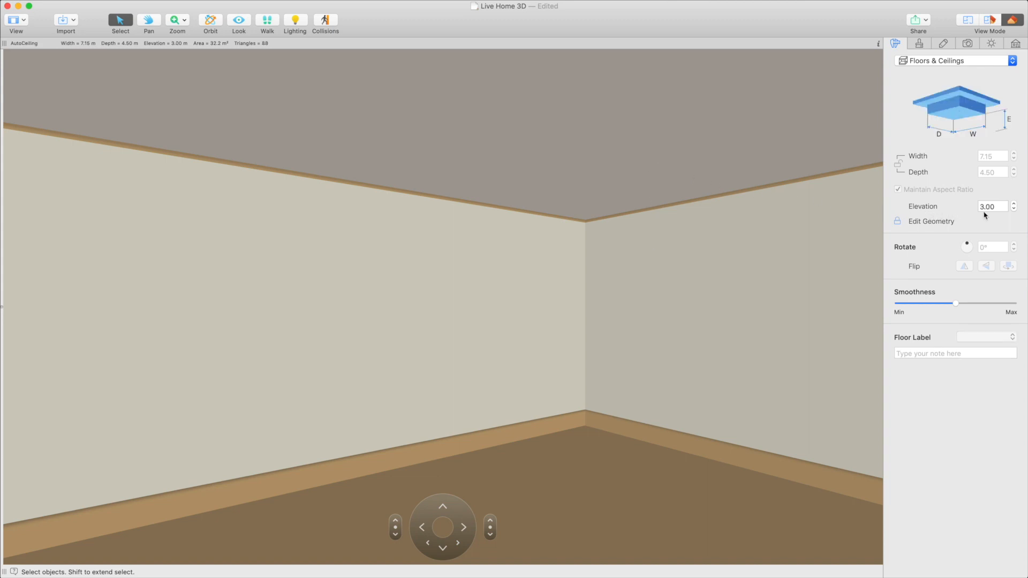
pyautogui.click(1014, 210)
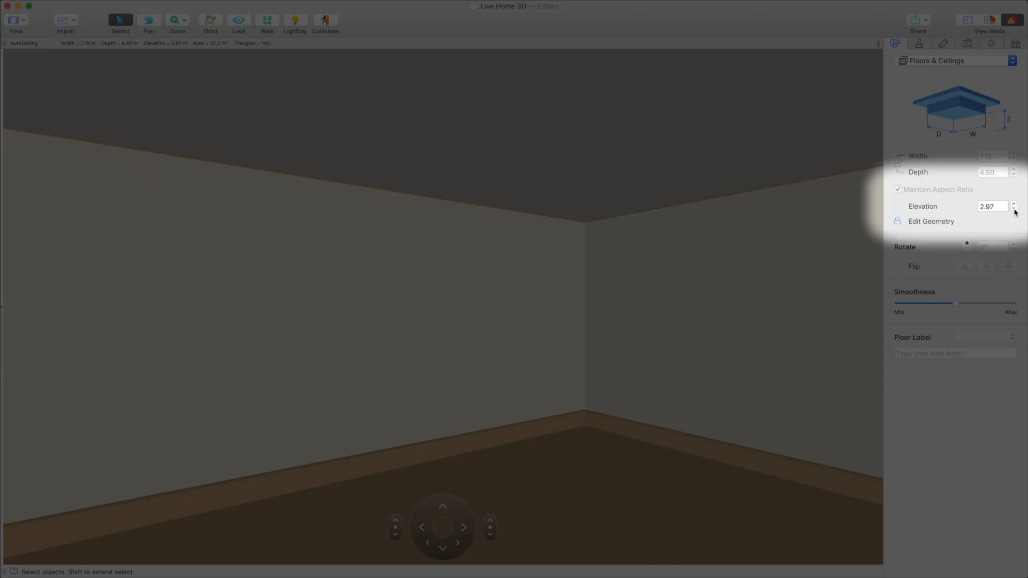
pyautogui.click(1014, 210)
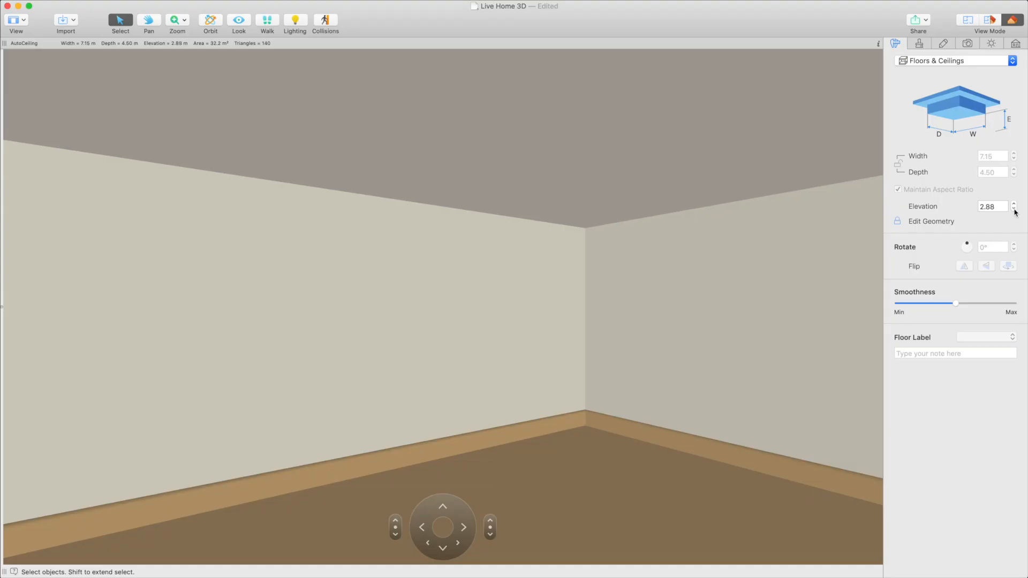
pyautogui.click(1014, 209)
pyautogui.click(1014, 209)
pyautogui.click(1014, 210)
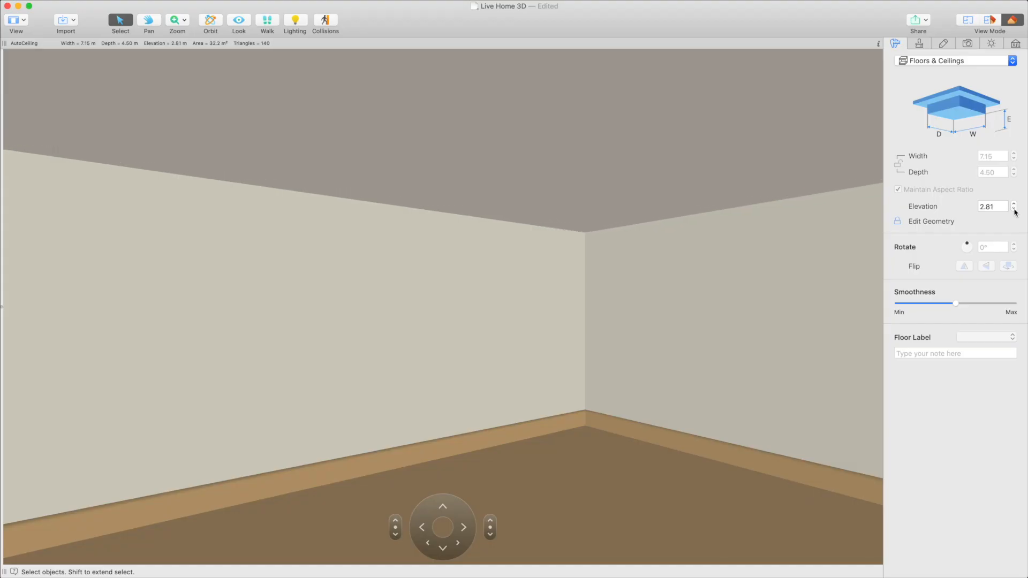
pyautogui.click(1014, 209)
# Remove the upper and lower mouldings from the inner side of the room's 7.15 m long wall.
pyautogui.click(320, 416)
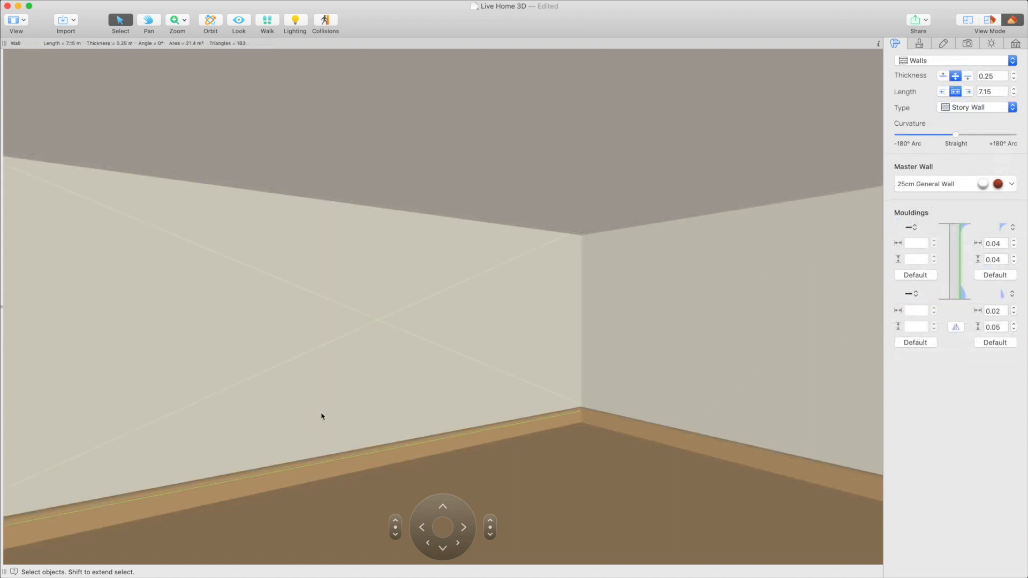
pyautogui.click(1002, 229)
pyautogui.click(980, 197)
pyautogui.click(1003, 296)
pyautogui.click(1001, 253)
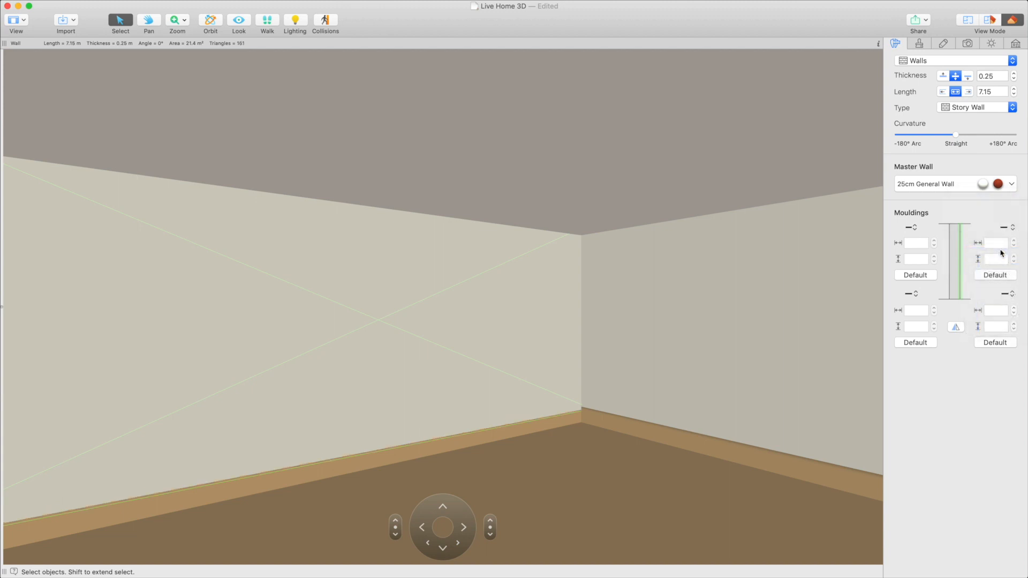
# Remove the mouldings from all walls of the 32.2 m² room in the 2D plan.
pyautogui.click(962, 22)
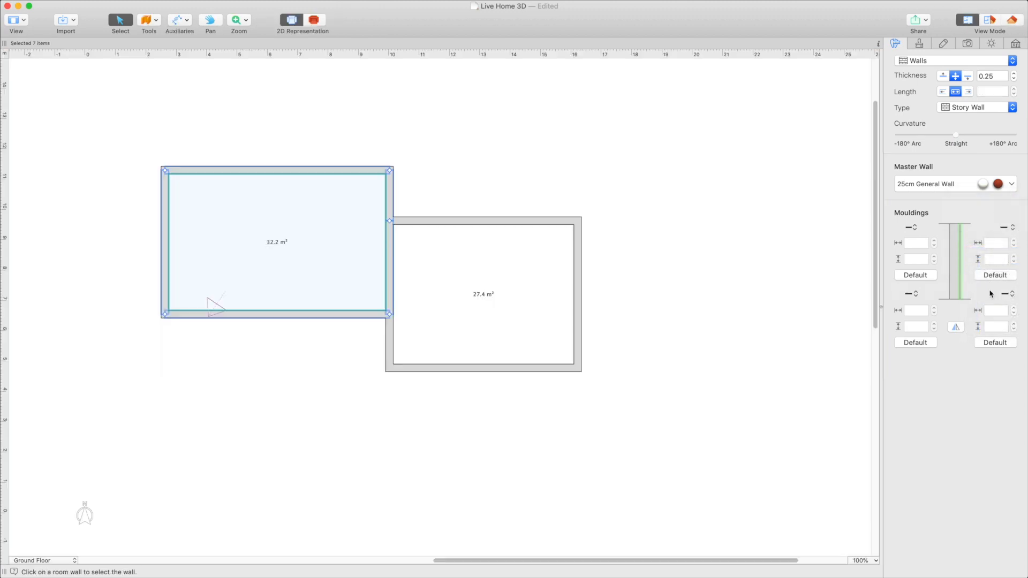
pyautogui.click(1002, 294)
pyautogui.click(1000, 296)
# Apply the "9001 cream" material to the exposed strip between the wall and the lowered floor in the 3D view.
pyautogui.click(1011, 21)
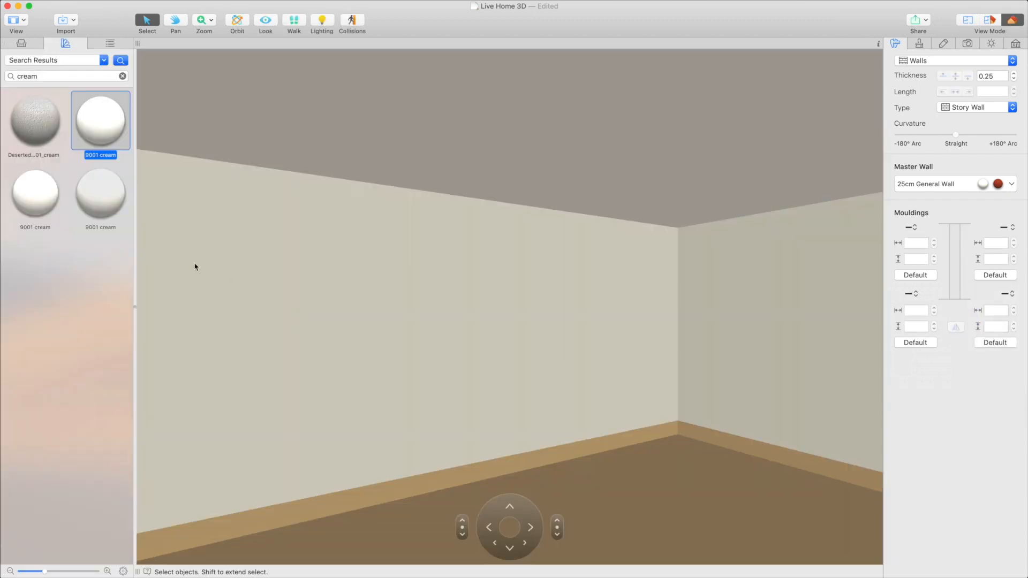
pyautogui.moveTo(94, 124); pyautogui.dragTo(572, 450)
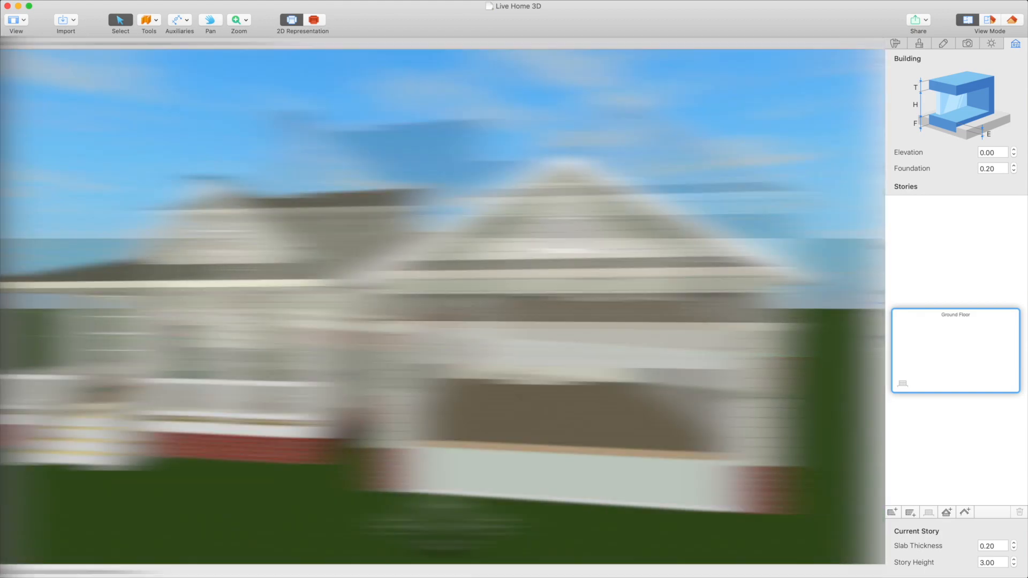
# Lower the garage floor's elevation in small increments to below -0.42 m.
pyautogui.click(1013, 209)
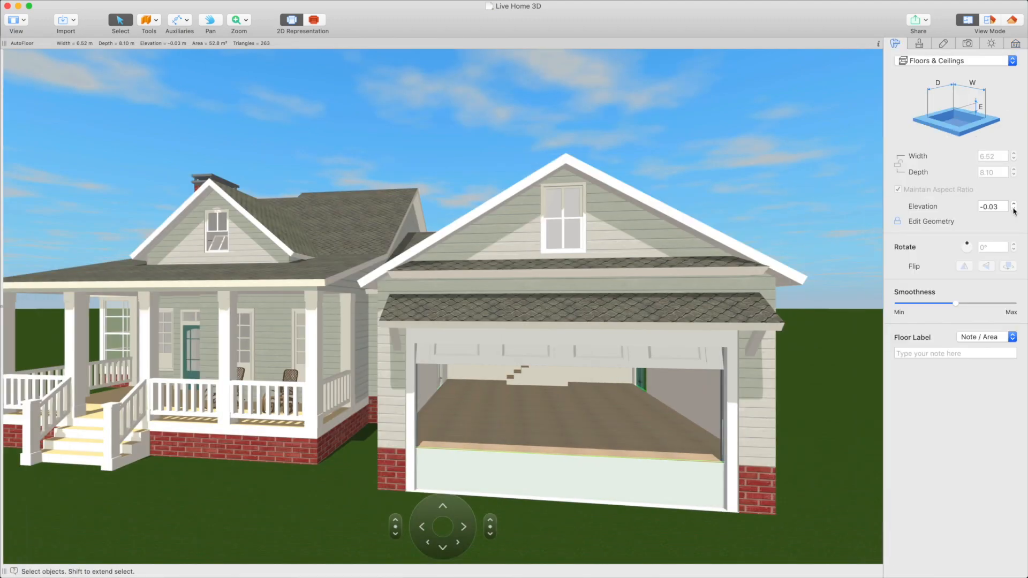
pyautogui.click(1013, 209)
pyautogui.click(1013, 209)
pyautogui.click(1013, 209)
pyautogui.click(1014, 210)
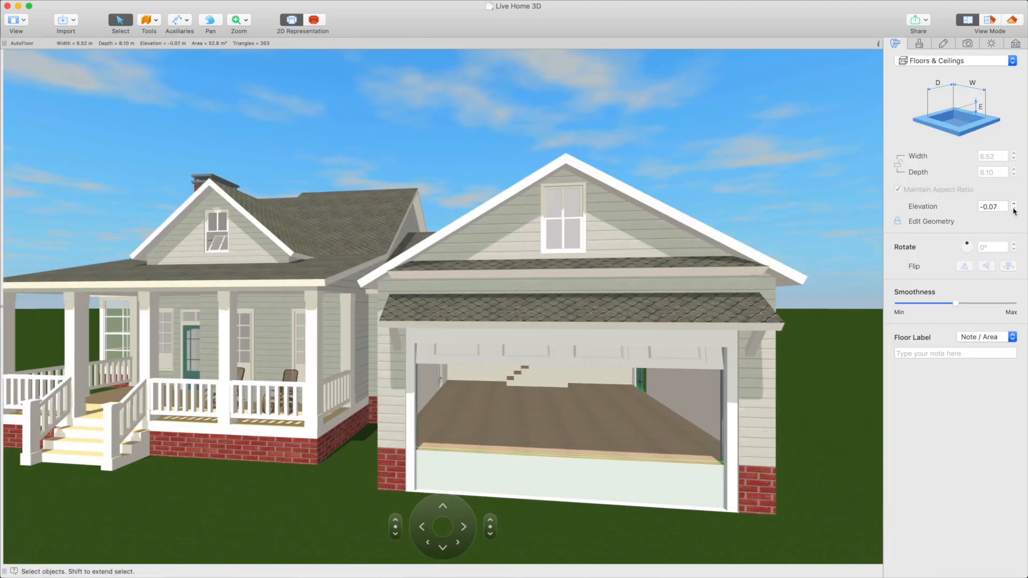
pyautogui.click(1013, 209)
pyautogui.click(1014, 209)
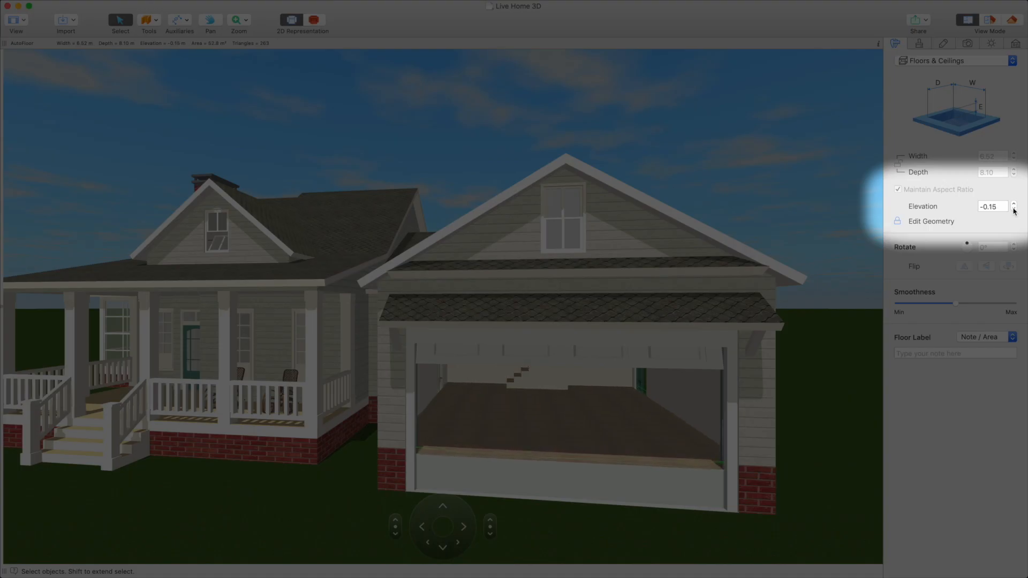
pyautogui.click(1013, 209)
pyautogui.click(1013, 209)
pyautogui.click(1013, 209)
pyautogui.click(1013, 210)
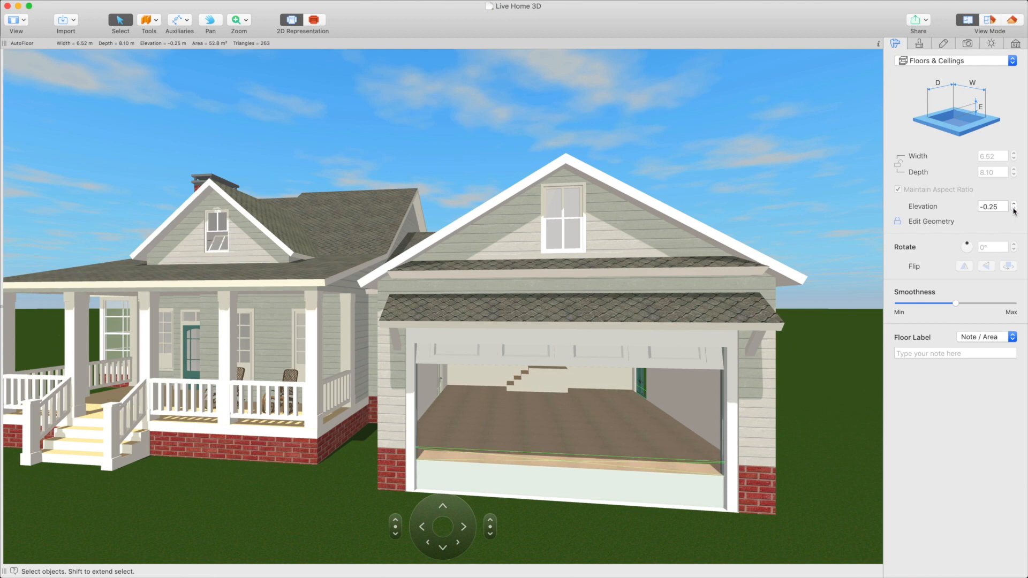
pyautogui.click(1013, 209)
pyautogui.click(1013, 209)
pyautogui.click(1013, 209)
pyautogui.click(1013, 210)
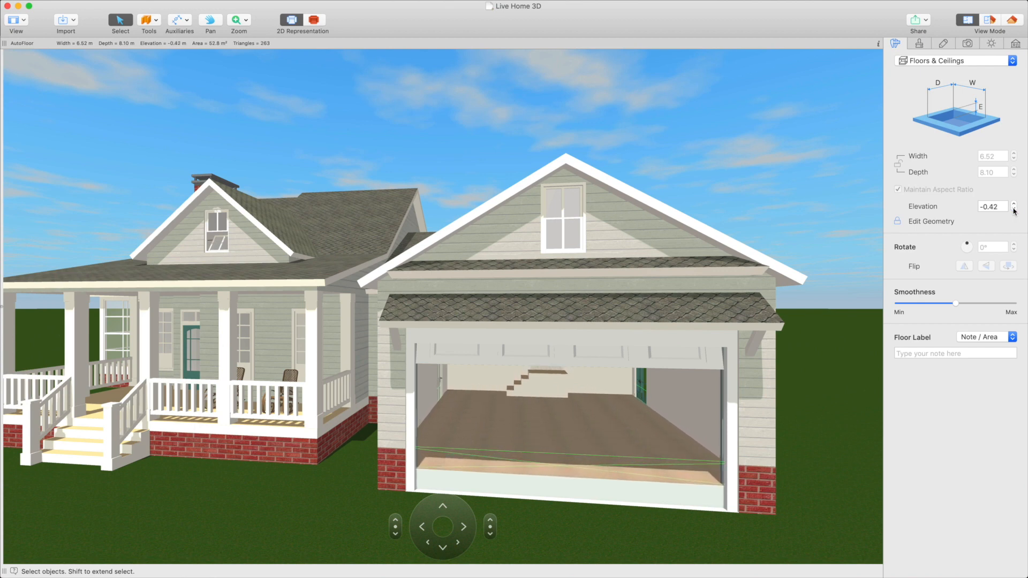
pyautogui.click(1013, 209)
pyautogui.click(1013, 209)
pyautogui.click(1013, 209)
pyautogui.click(1013, 209)
pyautogui.click(1013, 209)
pyautogui.click(1013, 209)
pyautogui.click(1013, 209)
pyautogui.click(1013, 209)
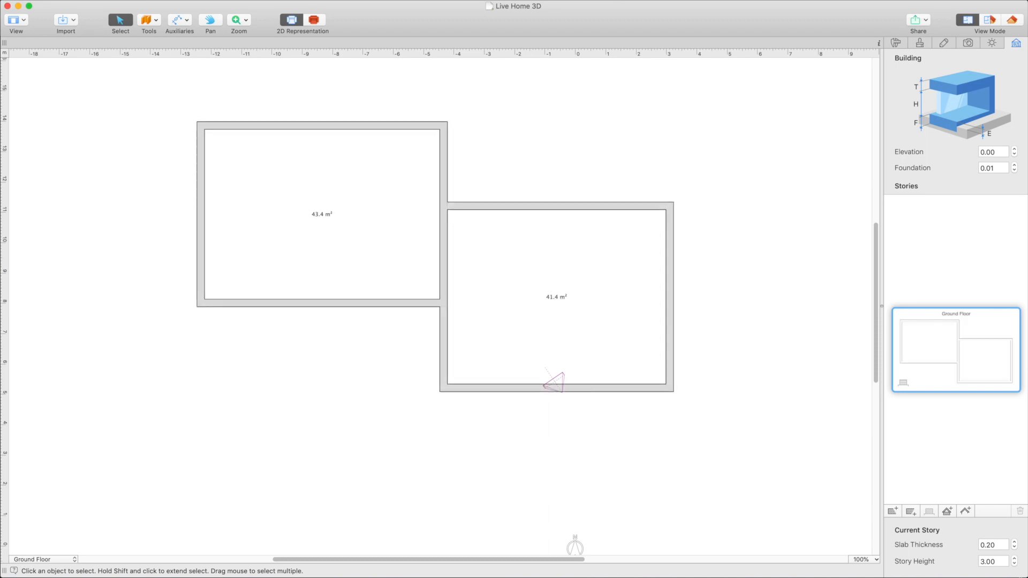
# Add a story above the ground floor with a story height of 1.30 m.
pyautogui.click(1000, 561)
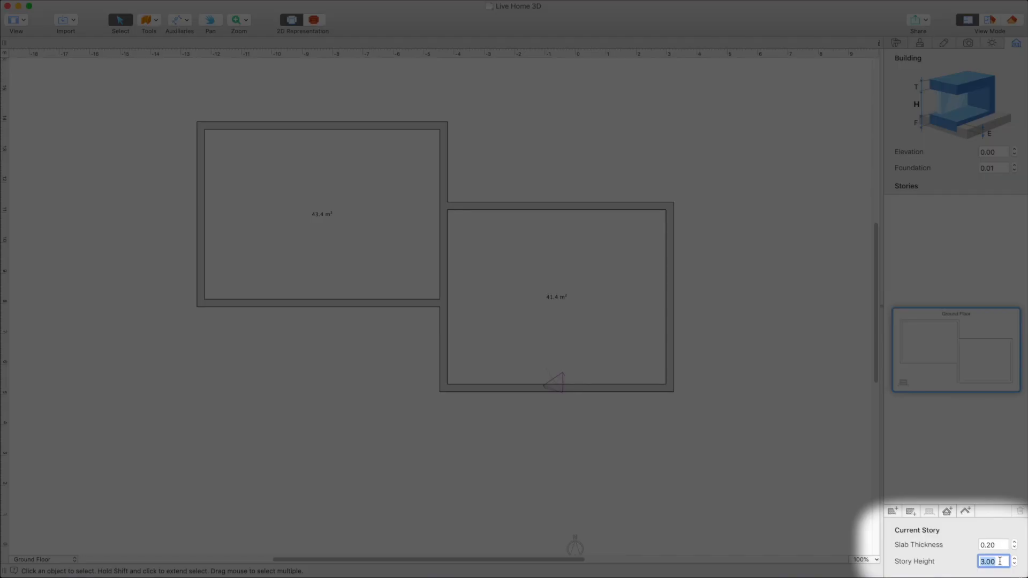
pyautogui.click(999, 561)
pyautogui.click(900, 511)
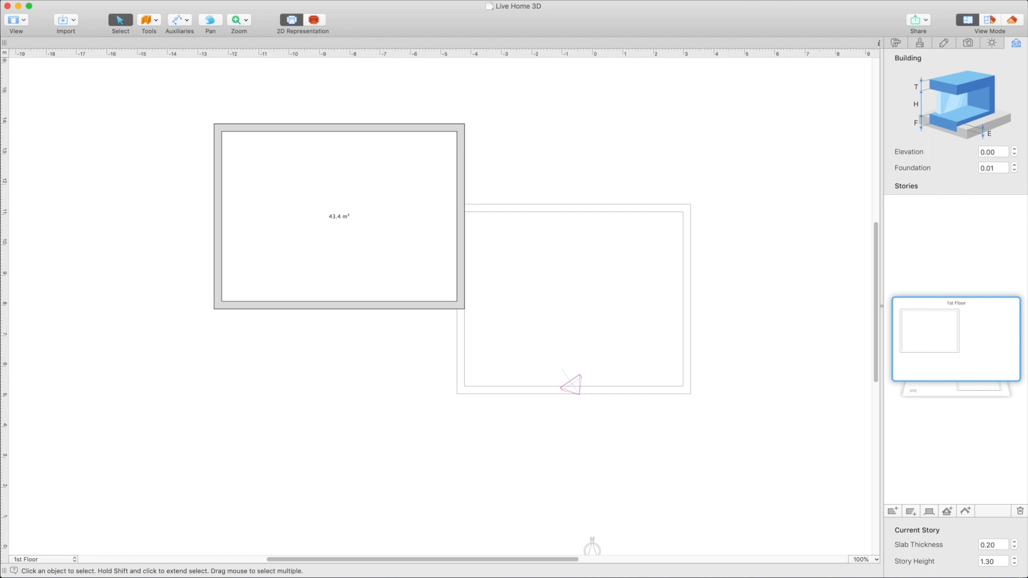
pyautogui.click(999, 561)
# Create a rectangular ceiling opening of 7.75 m by 5.60 m over the ground floor's 43.4 m² room and check it in 3D.
pyautogui.click(935, 399)
pyautogui.click(157, 21)
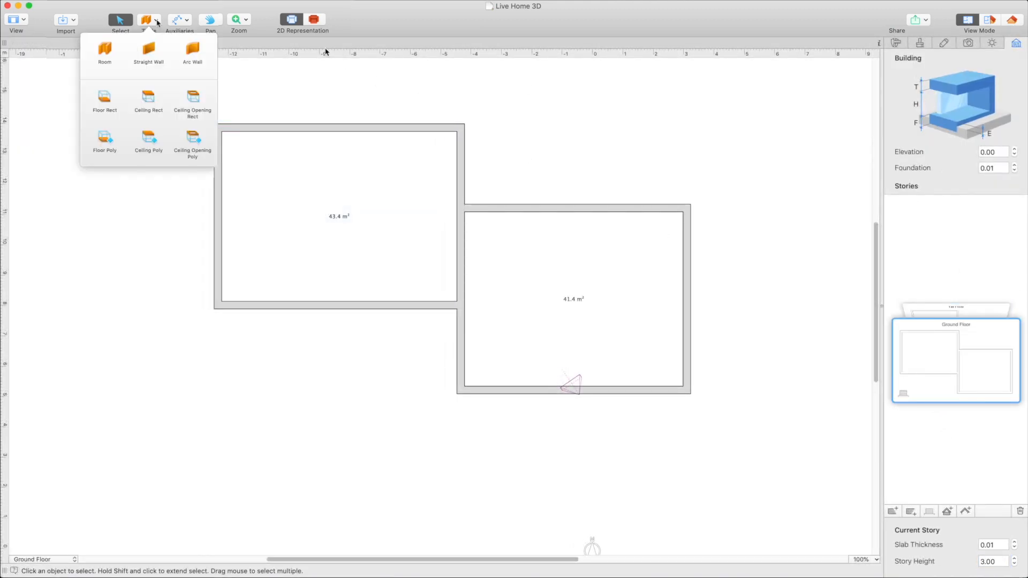
pyautogui.click(196, 100)
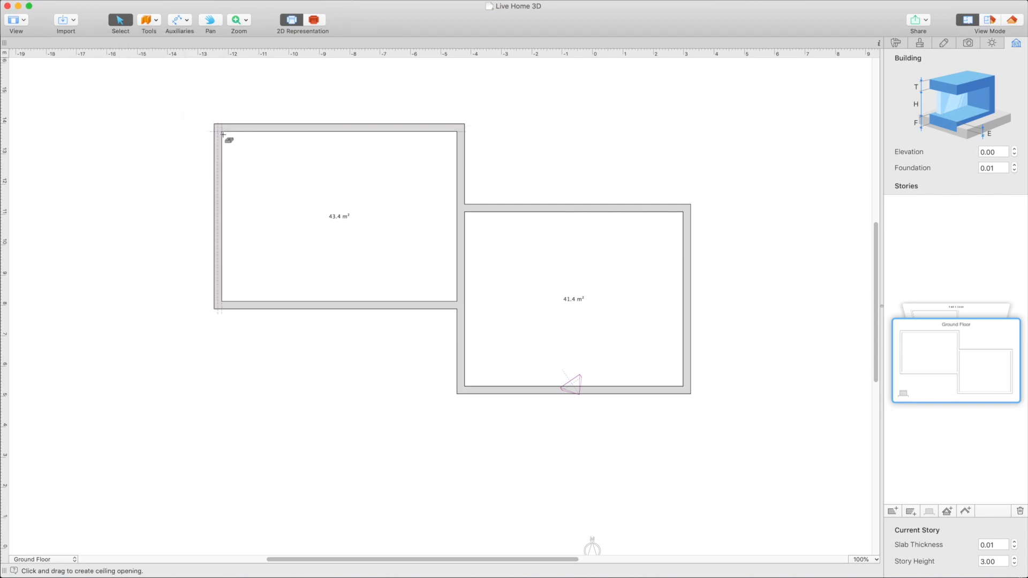
pyautogui.moveTo(241, 143); pyautogui.dragTo(454, 300)
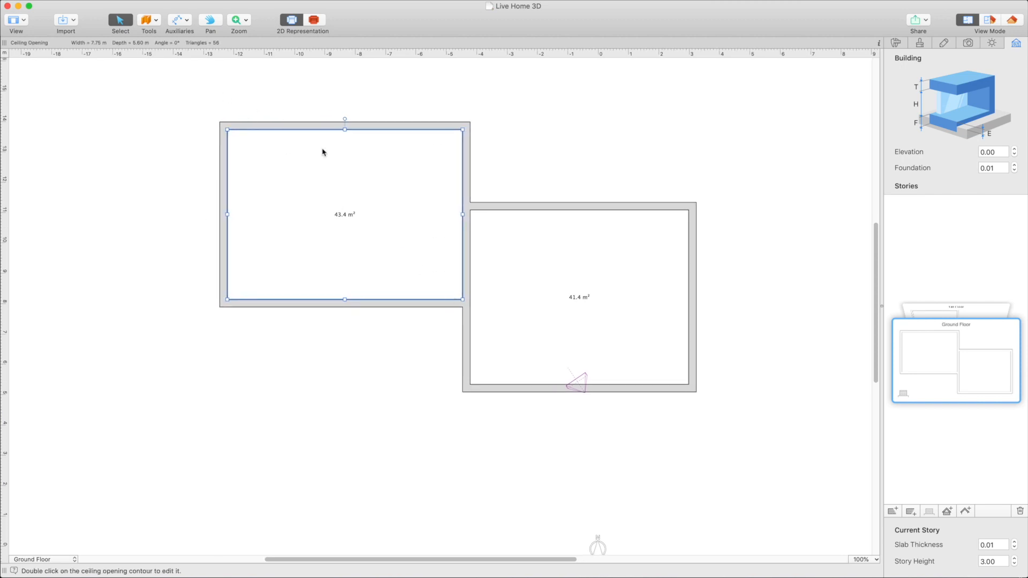
pyautogui.click(1012, 21)
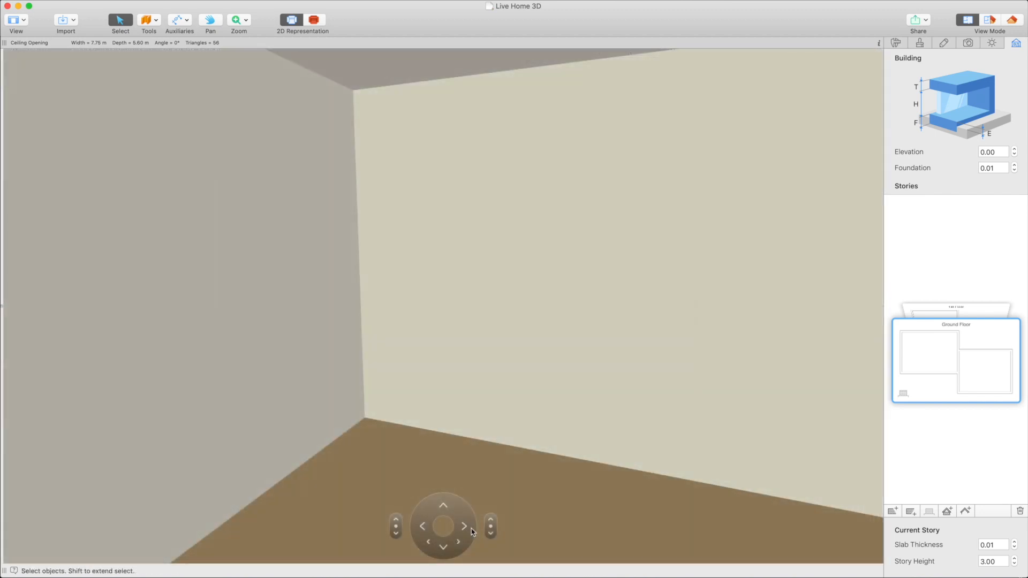
pyautogui.moveTo(472, 531); pyautogui.dragTo(425, 530)
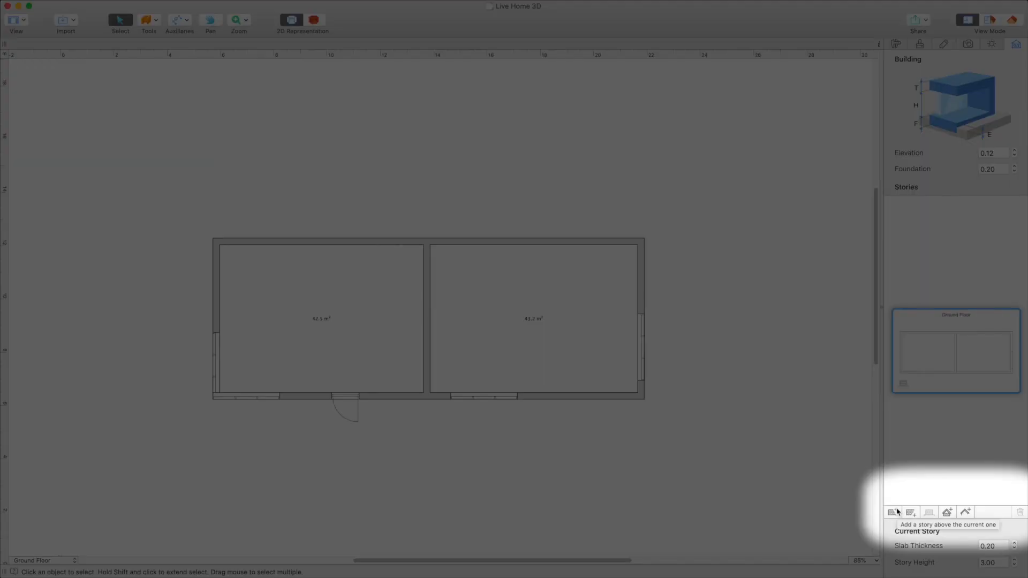
# Add a story above the ground floor and divide it with a straight wall aligned with the partition wall below.
pyautogui.click(897, 512)
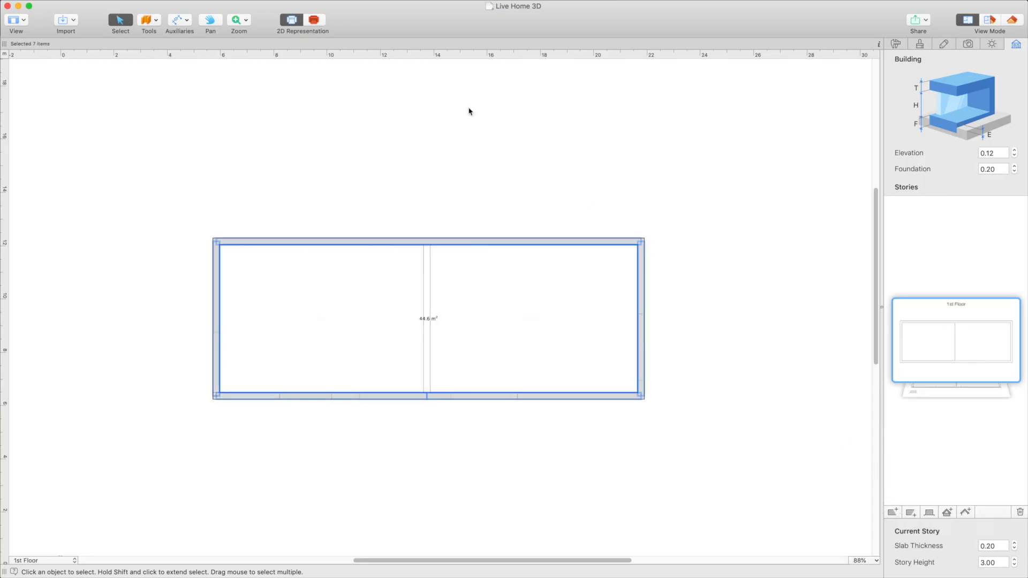
pyautogui.click(149, 19)
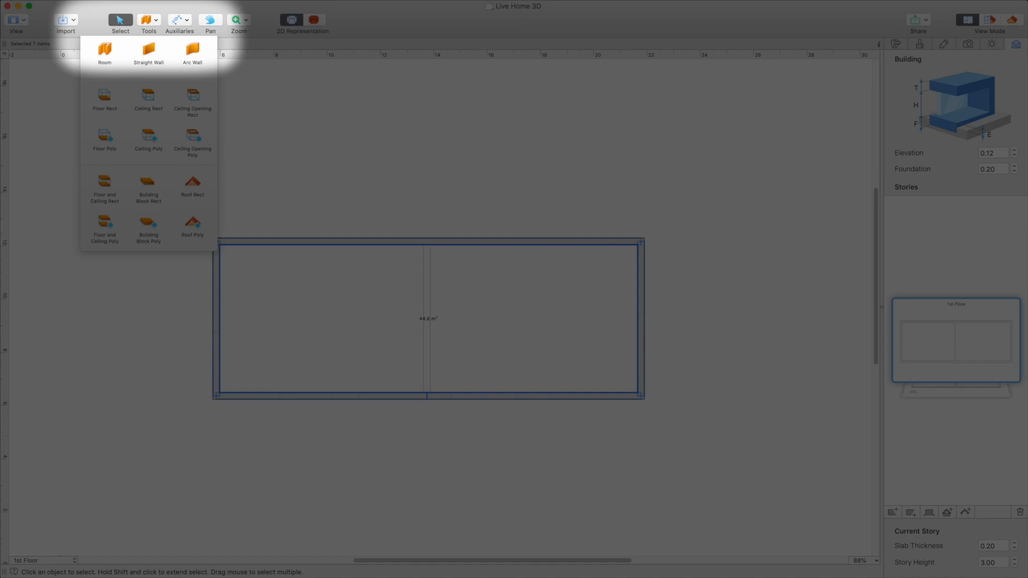
pyautogui.click(148, 54)
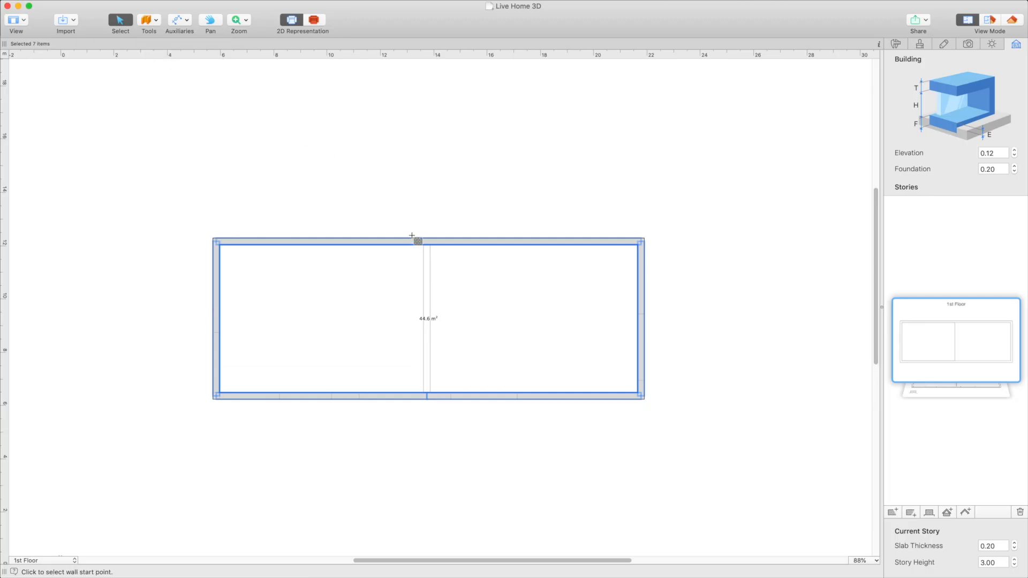
pyautogui.click(429, 243)
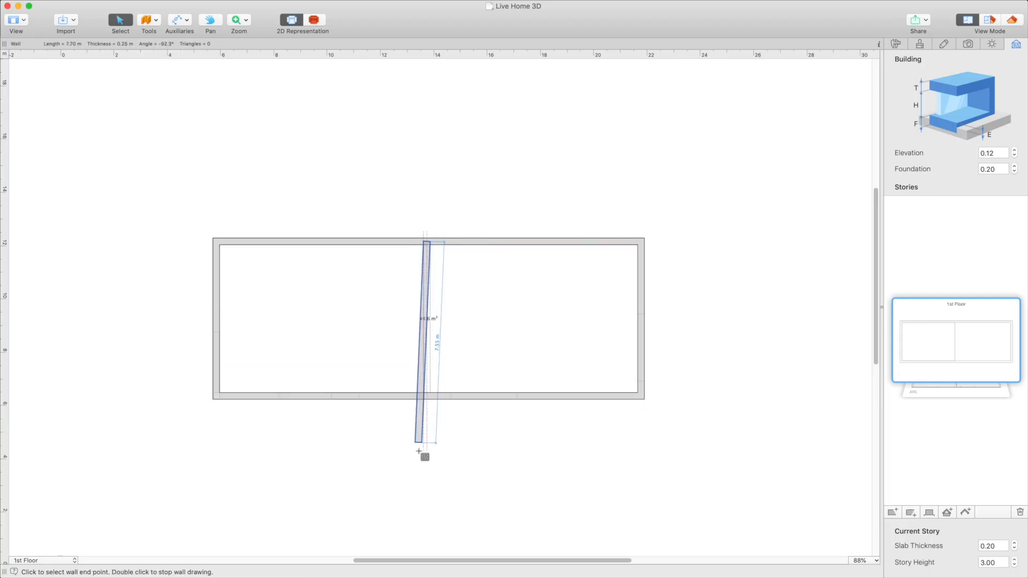
pyautogui.doubleClick(427, 397)
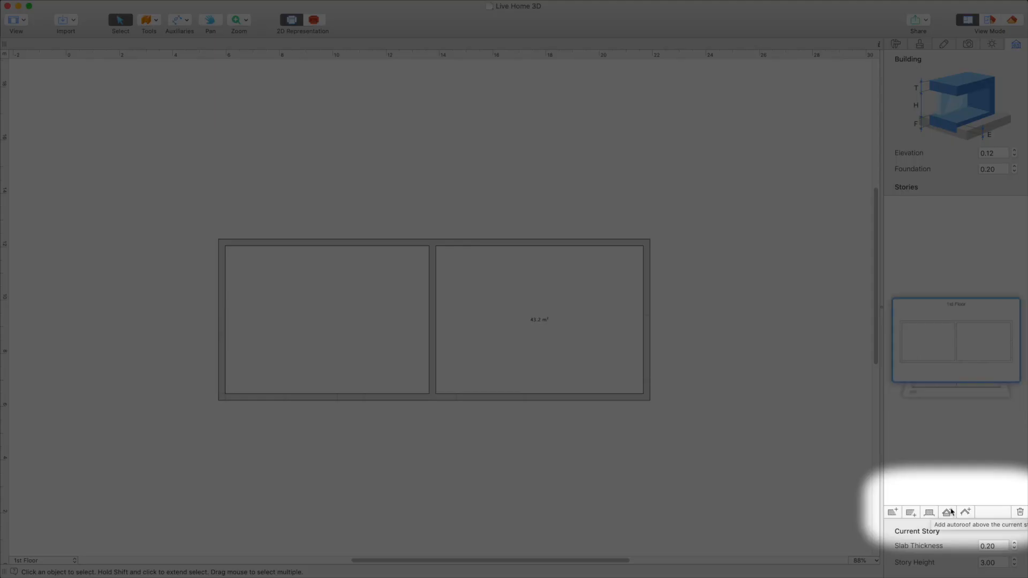
# Add an autoroof above the 1st floor using the Hip template with the Basic soffit type.
pyautogui.click(948, 512)
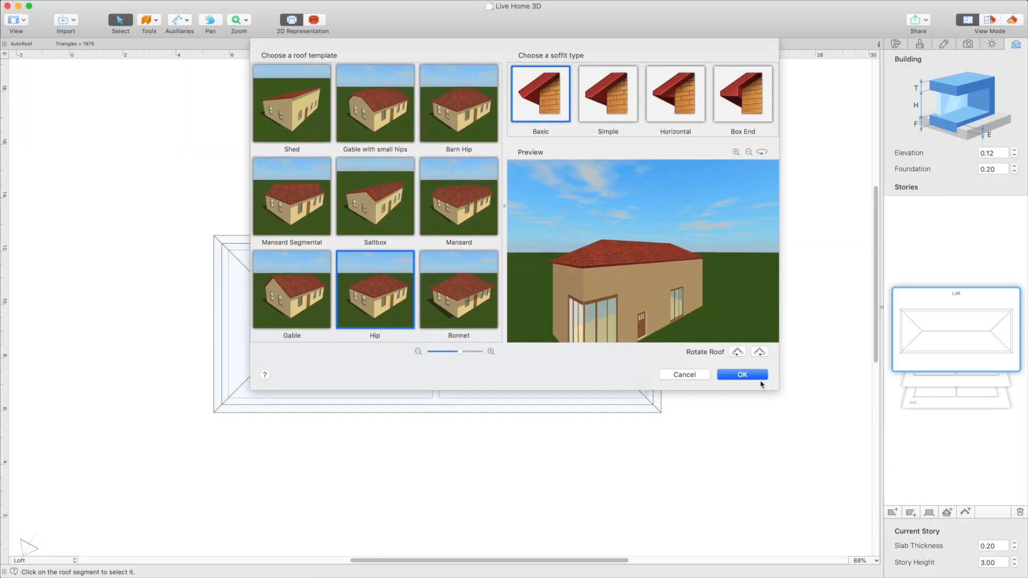
pyautogui.click(760, 378)
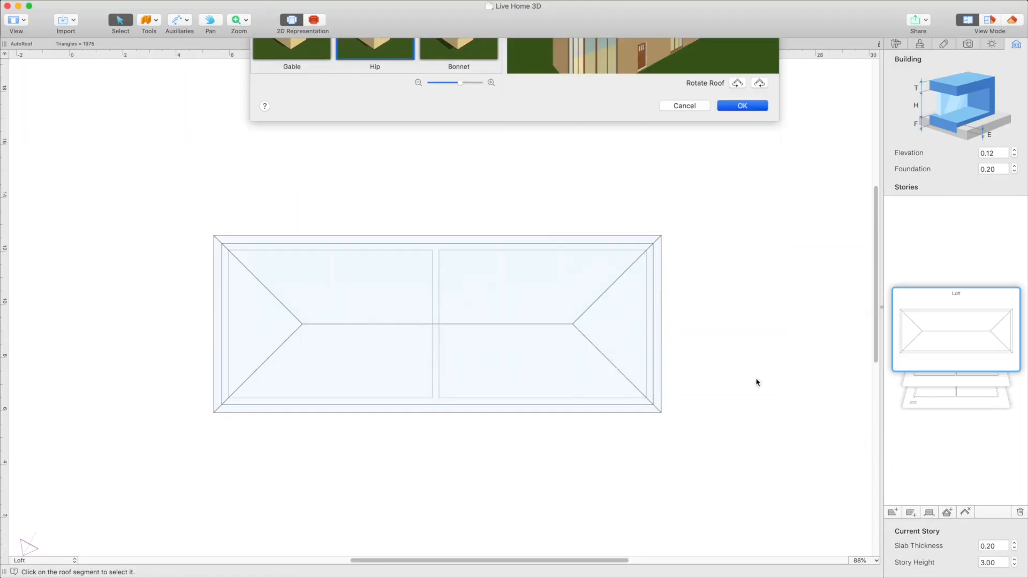
# On the 1st floor, change the three outer walls of the 43.2 m² room to the Loft Wall type.
pyautogui.click(922, 381)
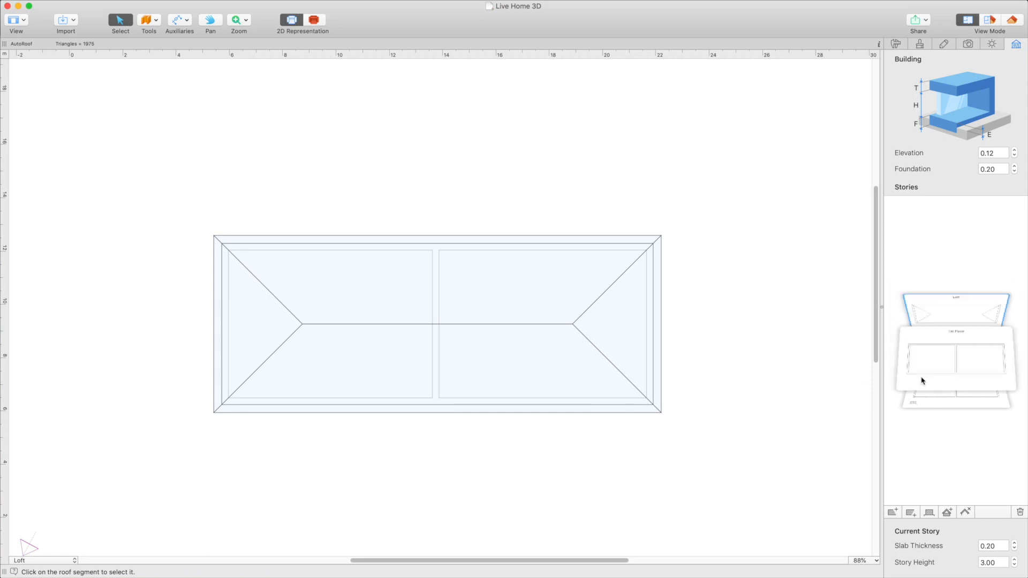
pyautogui.keyDown('shift'); pyautogui.click(597, 248); pyautogui.keyUp('shift')
pyautogui.keyDown('shift'); pyautogui.click(604, 401); pyautogui.keyUp('shift')
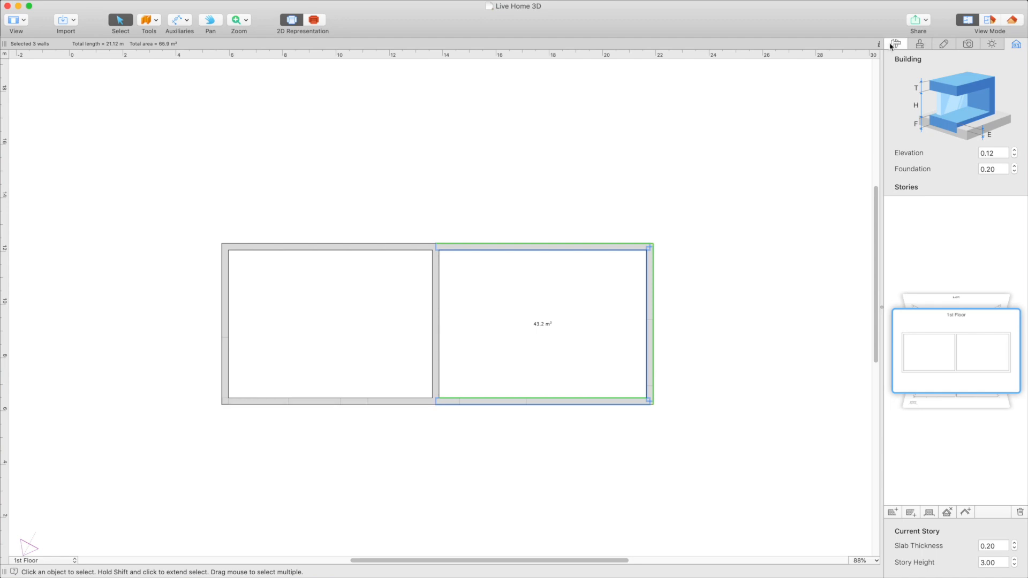
pyautogui.click(895, 43)
pyautogui.click(982, 109)
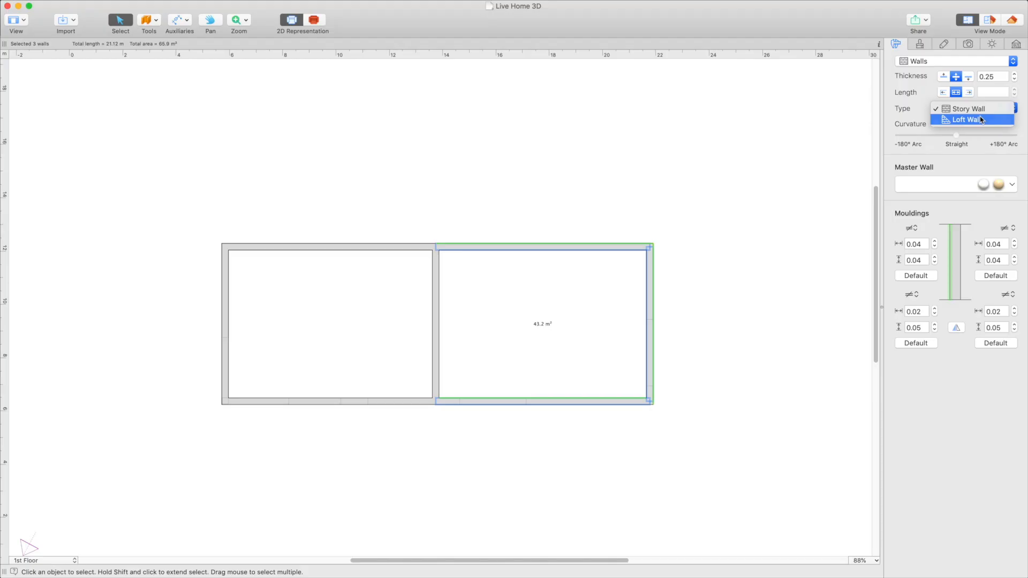
pyautogui.click(982, 120)
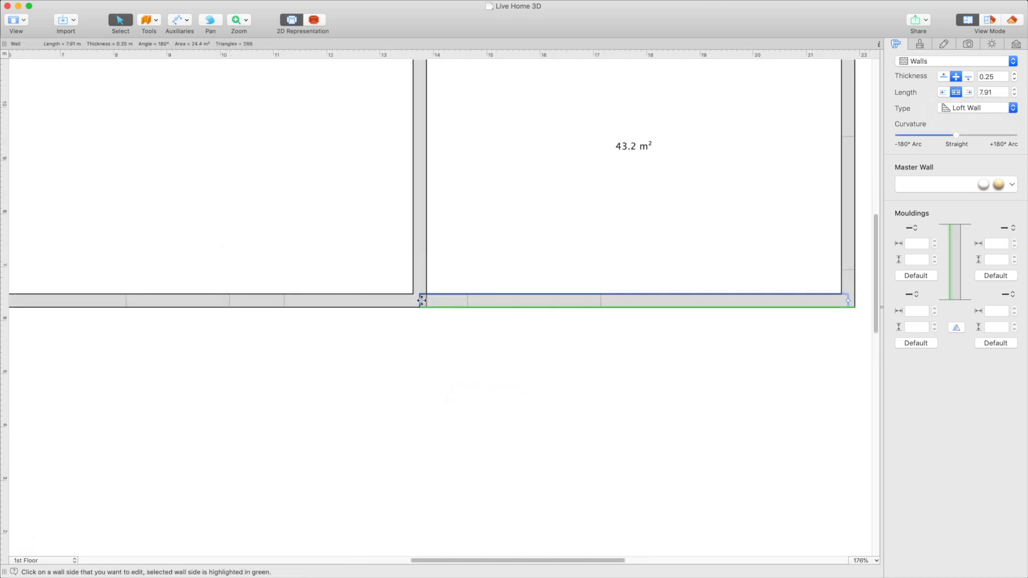
# Pull the inner ends of the two long loft walls back to the partition wall's face, giving a 7.78 m length.
pyautogui.moveTo(420, 301); pyautogui.dragTo(426, 301)
pyautogui.scroll(5, 436, 325)
pyautogui.hscroll(2, 436, 326)
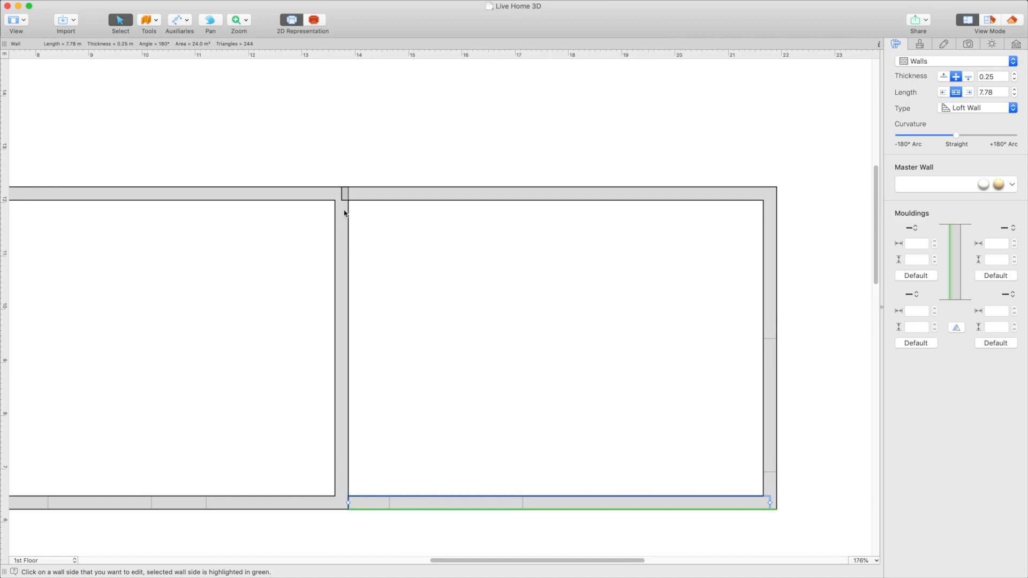
pyautogui.click(344, 194)
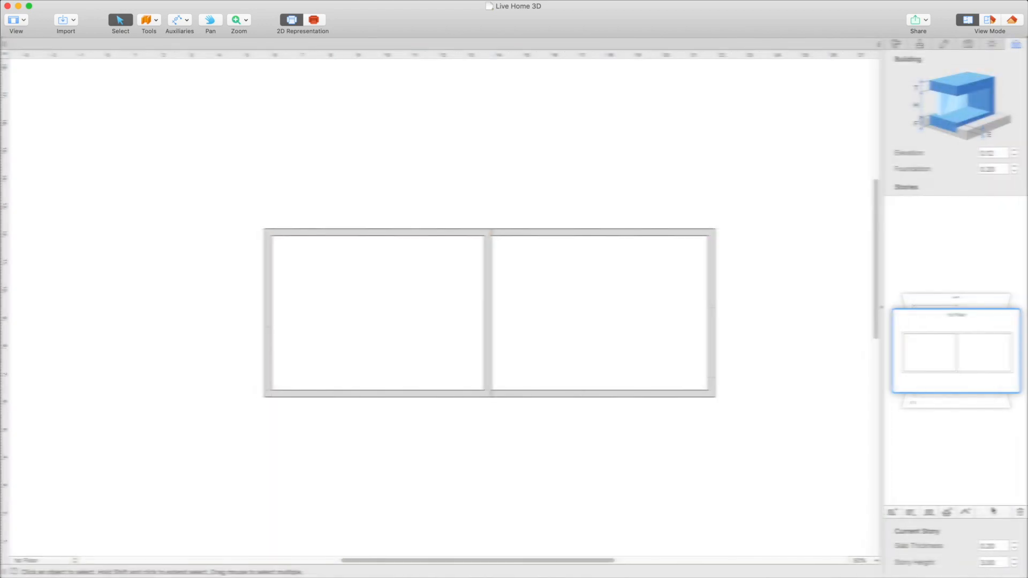
# Add an autoroof over the loft walls using the Shed template, rotated twice so it slopes down away from the taller part.
pyautogui.click(967, 510)
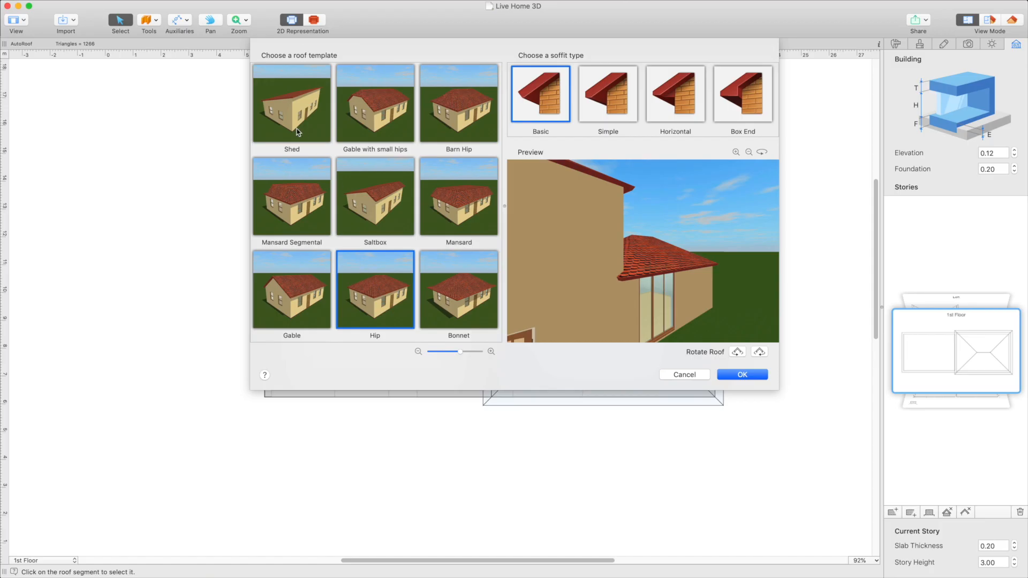
pyautogui.click(298, 131)
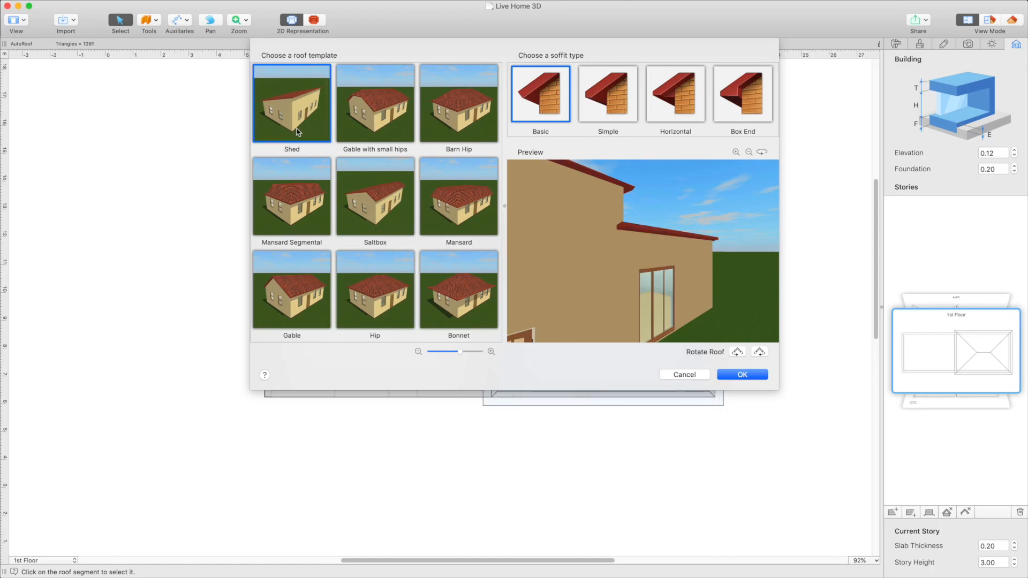
pyautogui.click(737, 351)
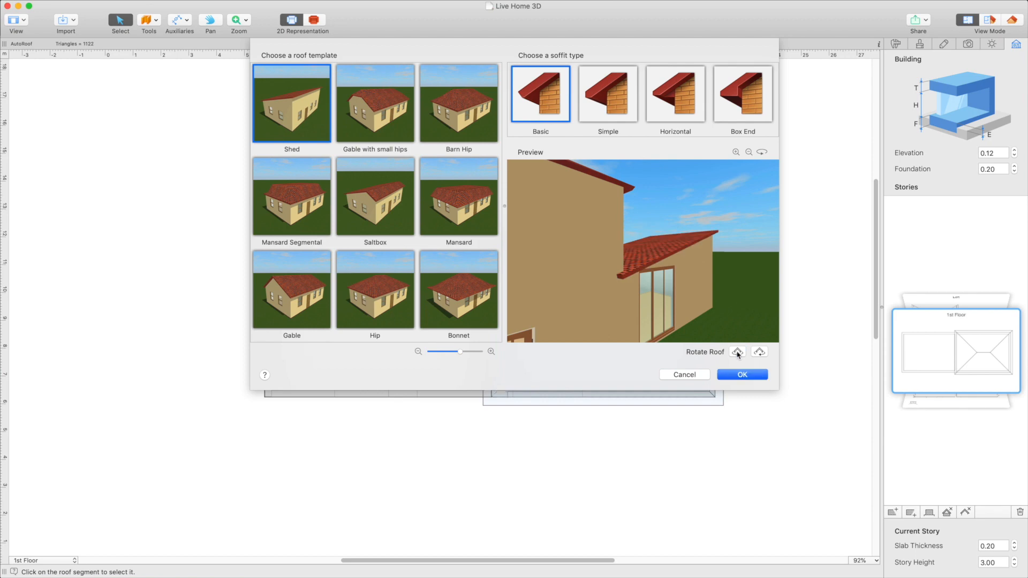
pyautogui.click(737, 352)
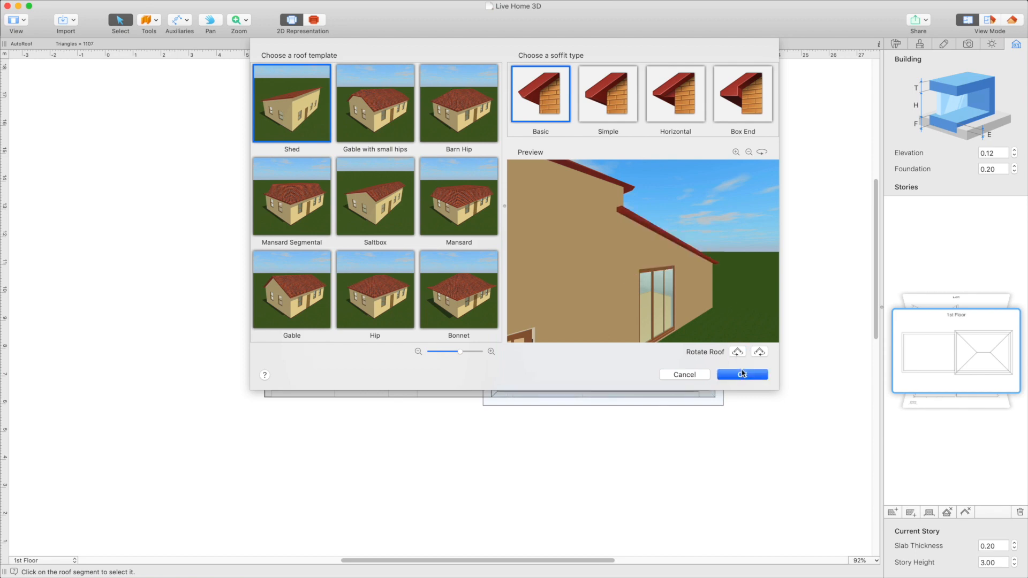
pyautogui.click(742, 375)
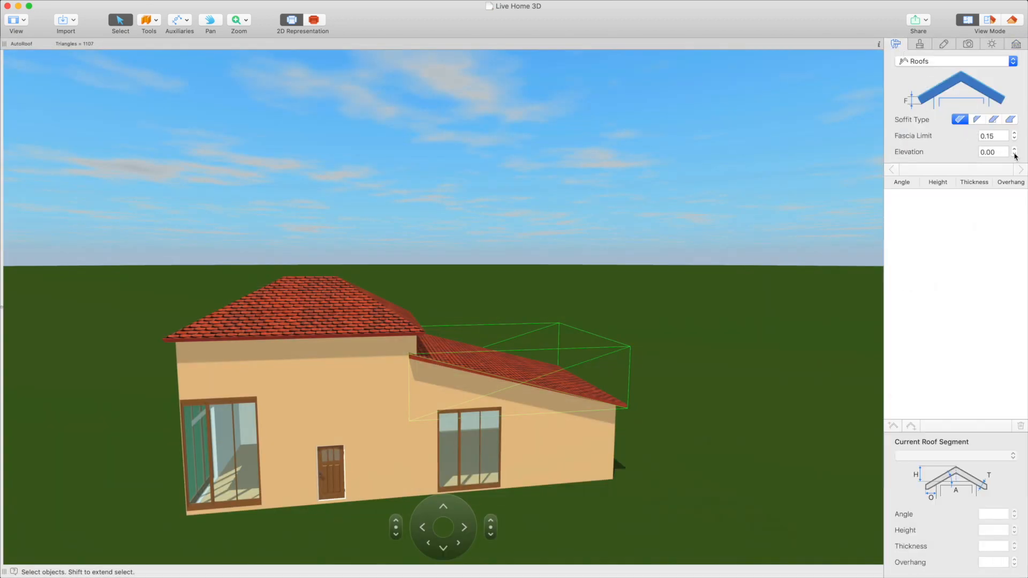
# Try raising the shed roof's elevation to 0.19 m.
pyautogui.click(1014, 150)
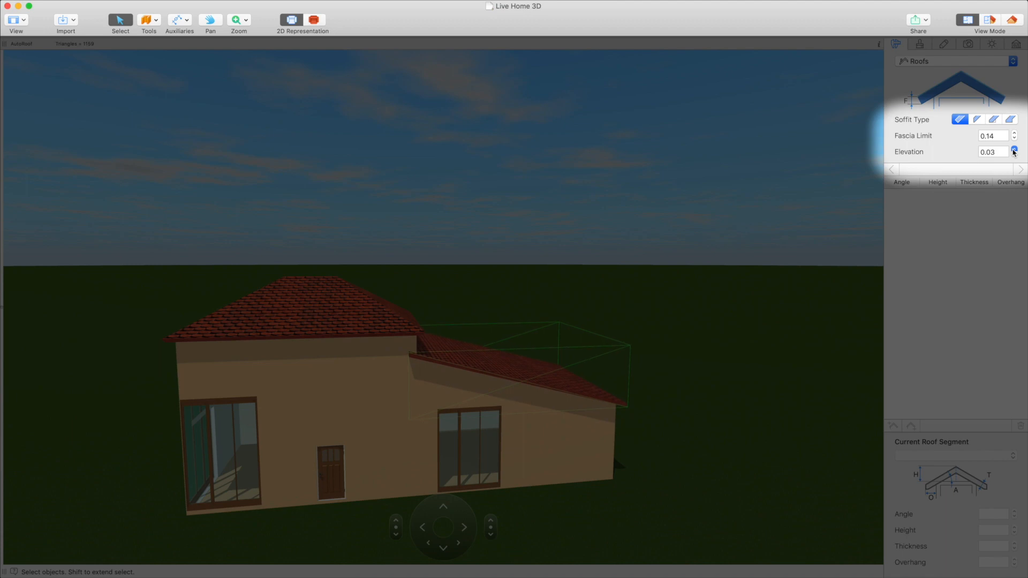
pyautogui.click(1014, 149)
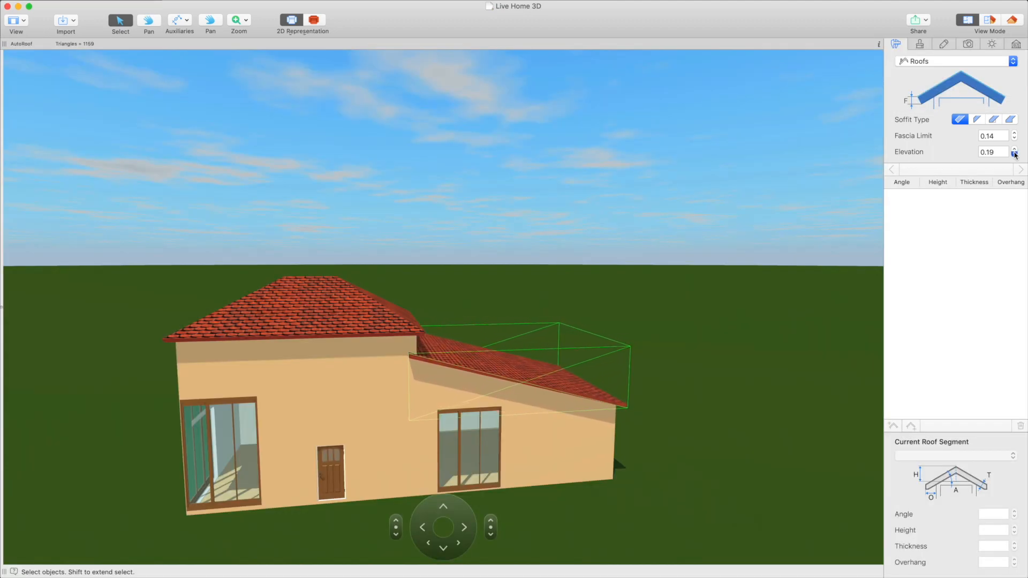
# Reduce the overhang of the shed roof's gable segment next to the taller part of the house to 0.06 m.
pyautogui.click(1018, 169)
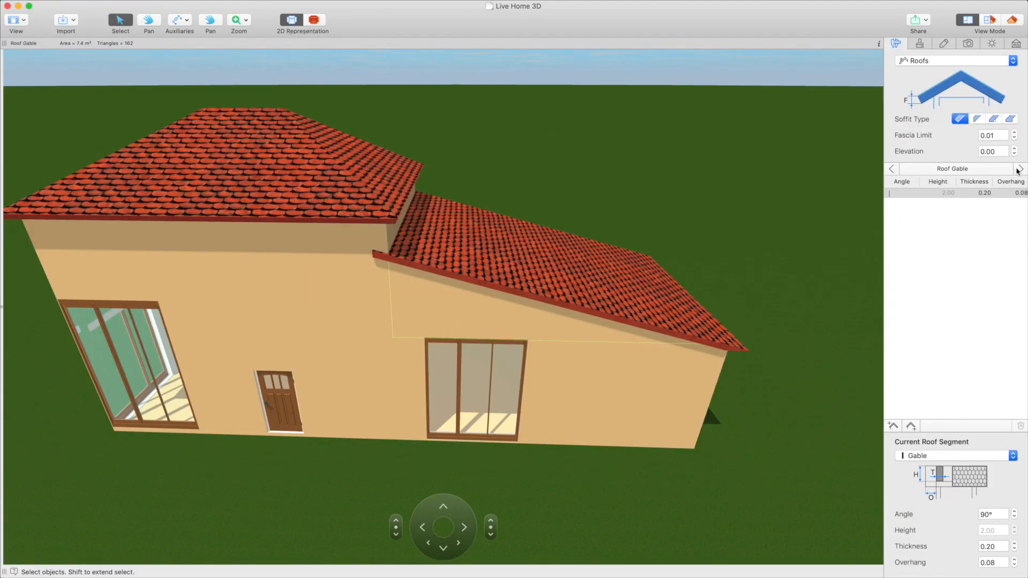
pyautogui.click(1017, 169)
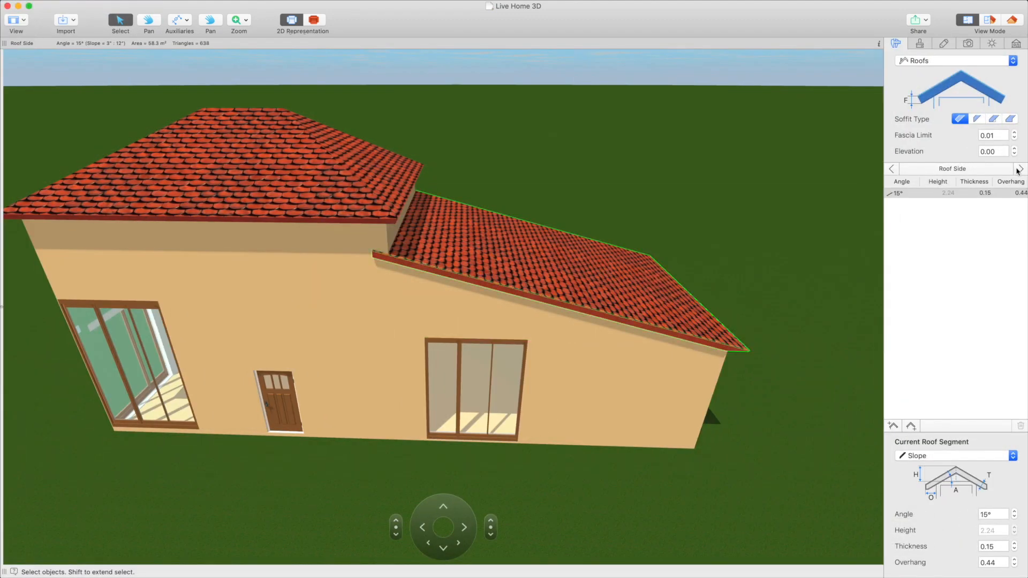
pyautogui.click(1017, 169)
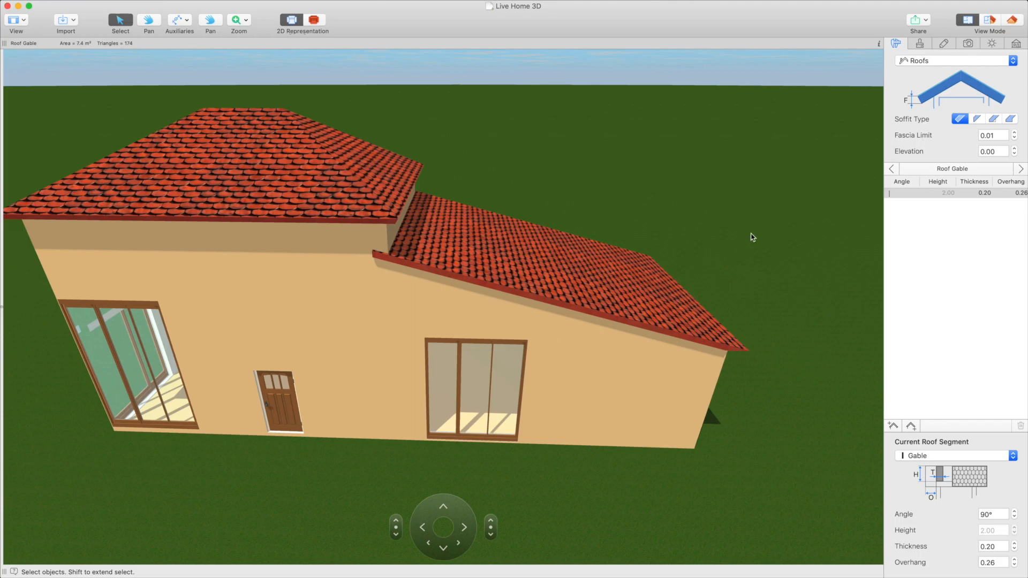
pyautogui.click(653, 288)
pyautogui.click(892, 170)
pyautogui.click(892, 169)
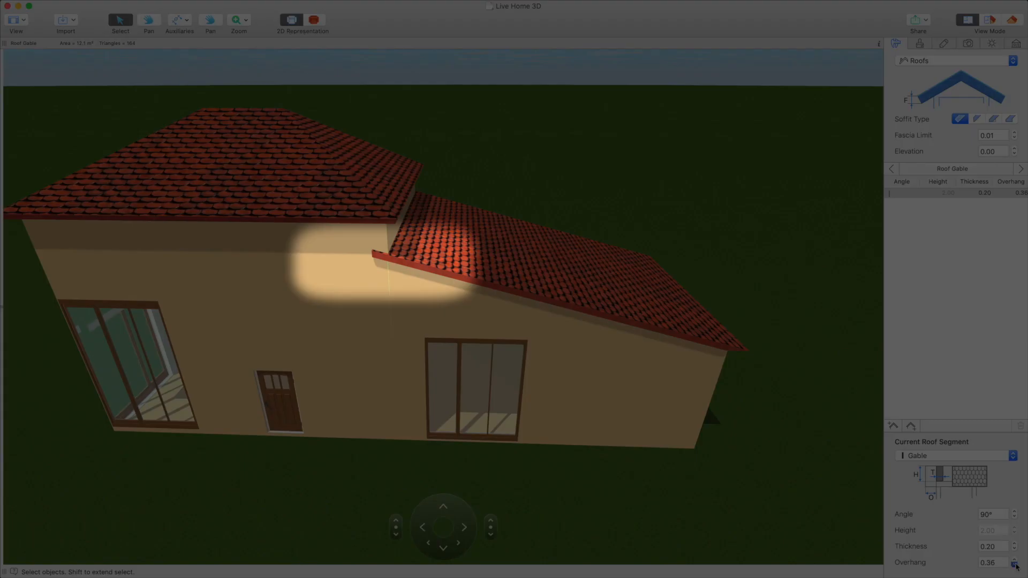
pyautogui.click(1015, 565)
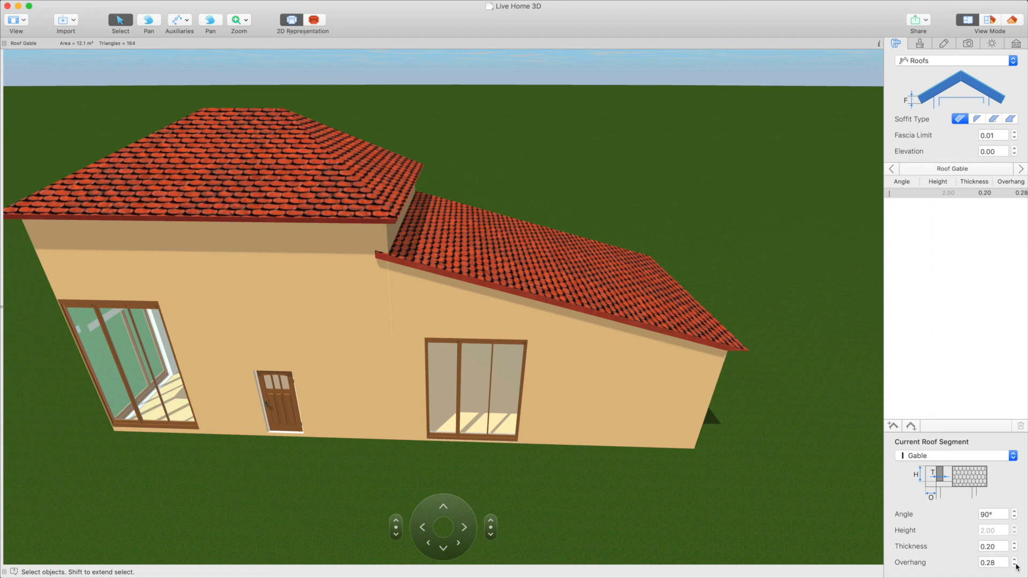
pyautogui.click(1014, 564)
pyautogui.click(1015, 564)
pyautogui.click(1014, 564)
pyautogui.click(1014, 565)
pyautogui.click(1014, 564)
pyautogui.click(1014, 565)
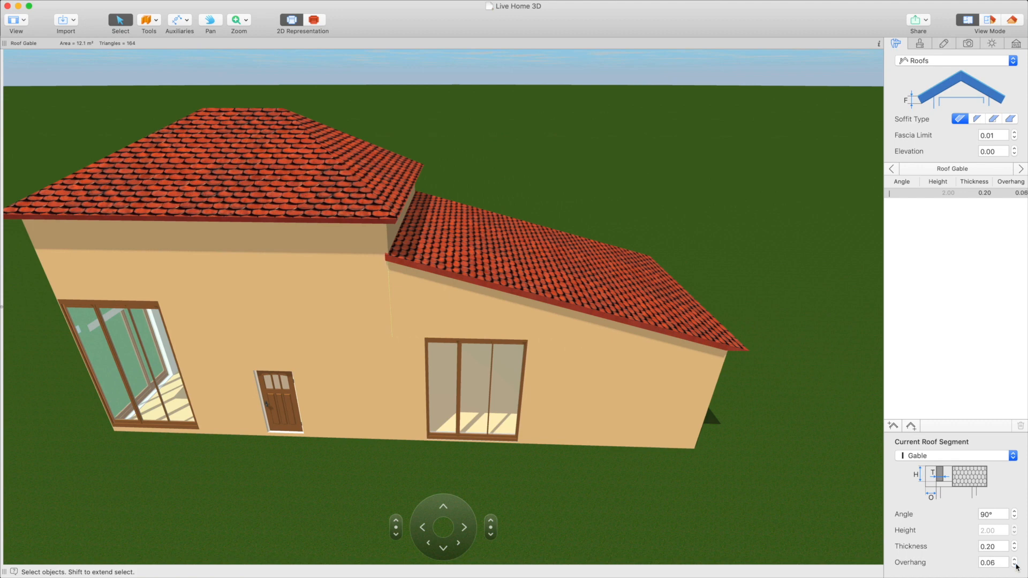